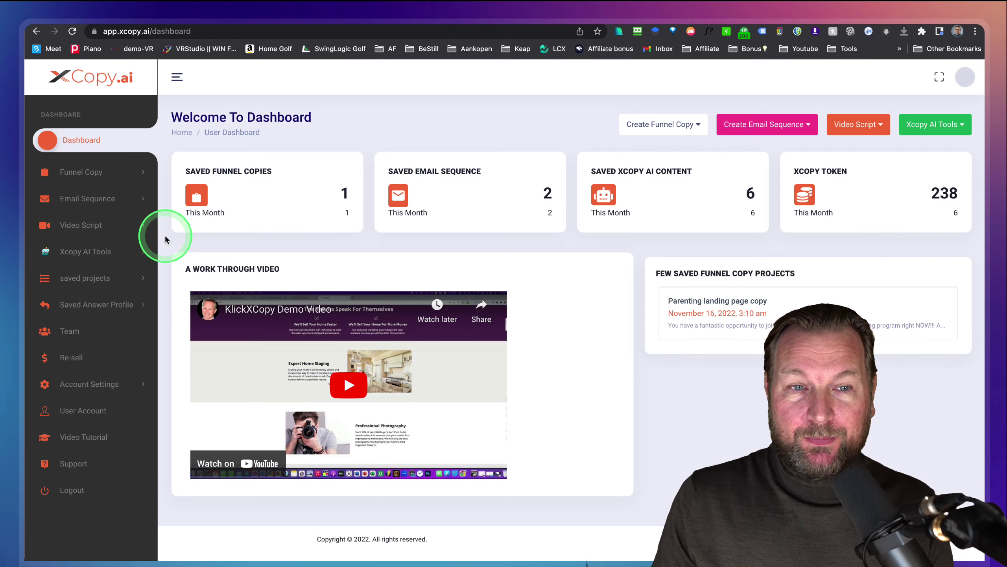
- Expand the Xcopy AI Tools submenu in the left sidebar
{"action": "scroll", "coordinate": [124, 249], "scroll_direction": "up", "scroll_amount": 5}
{"action": "scroll", "coordinate": [179, 299], "scroll_direction": "down", "scroll_amount": 1}
{"action": "scroll", "coordinate": [266, 324], "scroll_direction": "down", "scroll_amount": 3}
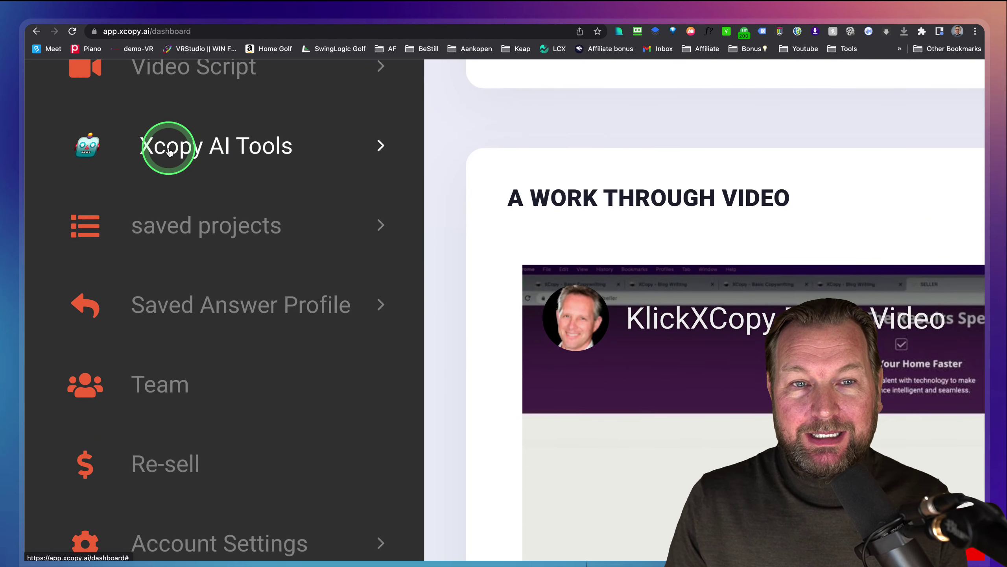
{"action": "left_click", "coordinate": [380, 146]}
{"action": "scroll", "coordinate": [380, 209], "scroll_direction": "down", "scroll_amount": 1}
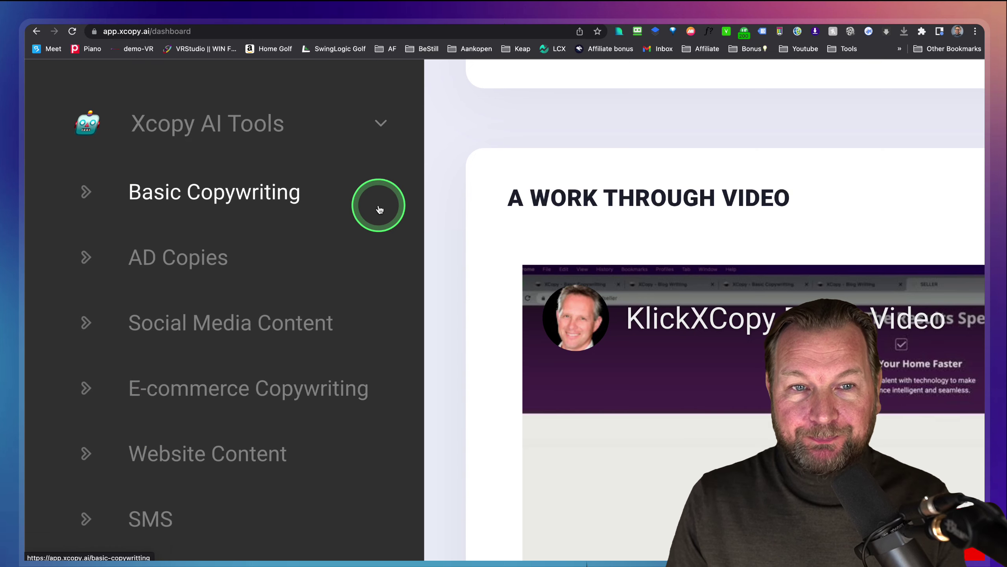
{"action": "scroll", "coordinate": [379, 209], "scroll_direction": "down", "scroll_amount": 1}
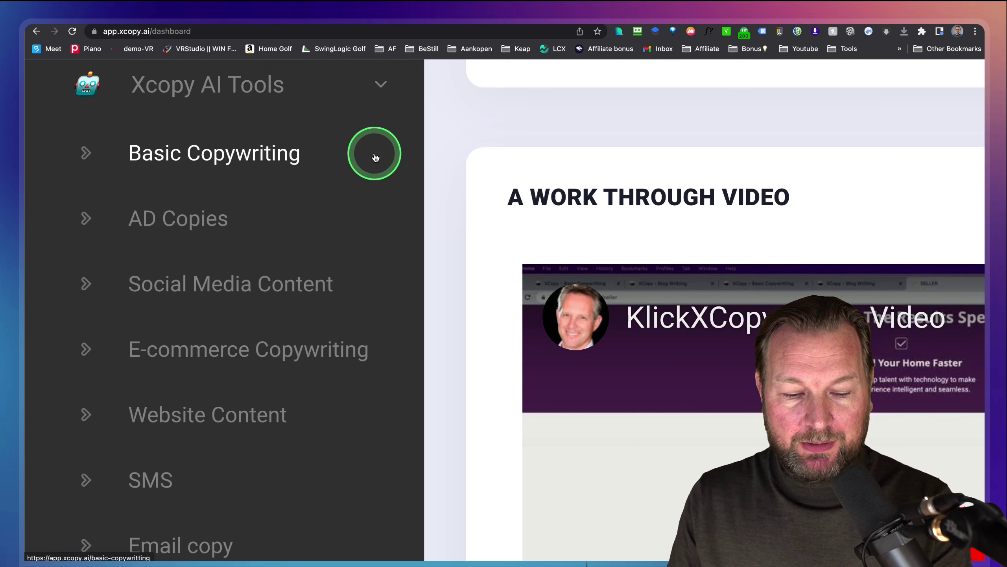
- Scroll through the tool categories, from Basic Copywriting and ads down to blog, video and eBook
{"action": "mouse_move", "coordinate": [382, 148]}
{"action": "left_mouse_down"}
{"action": "mouse_move", "coordinate": [187, 252]}
{"action": "mouse_move", "coordinate": [95, 398]}
{"action": "mouse_move", "coordinate": [101, 557]}
{"action": "left_mouse_up"}
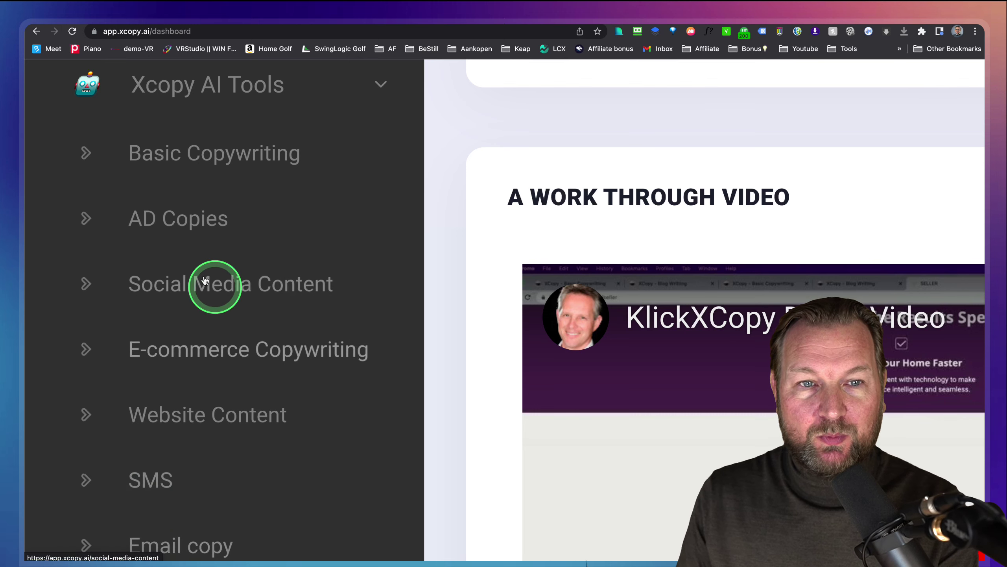
{"action": "scroll", "coordinate": [206, 164], "scroll_direction": "down", "scroll_amount": 2}
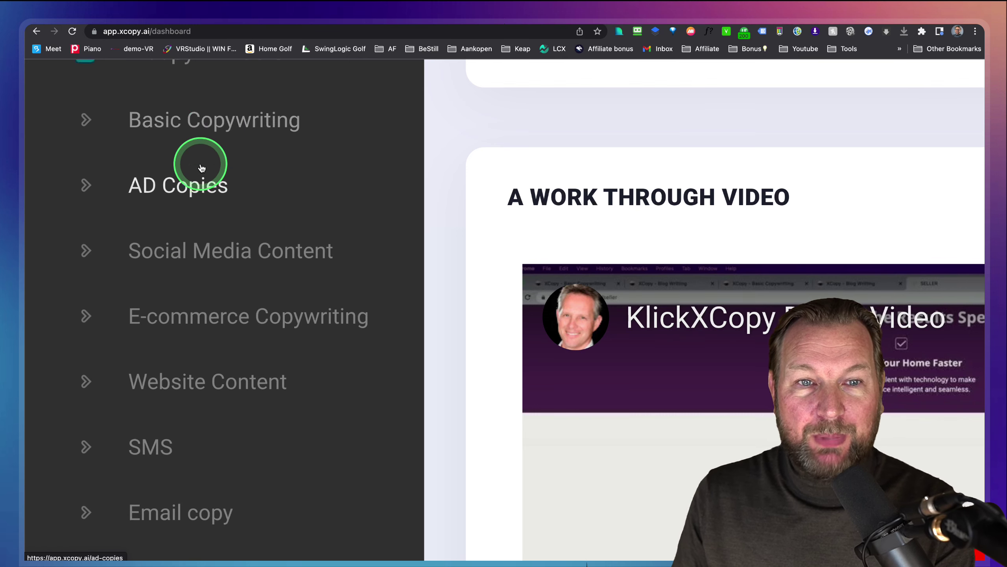
{"action": "scroll", "coordinate": [218, 190], "scroll_direction": "down", "scroll_amount": 4}
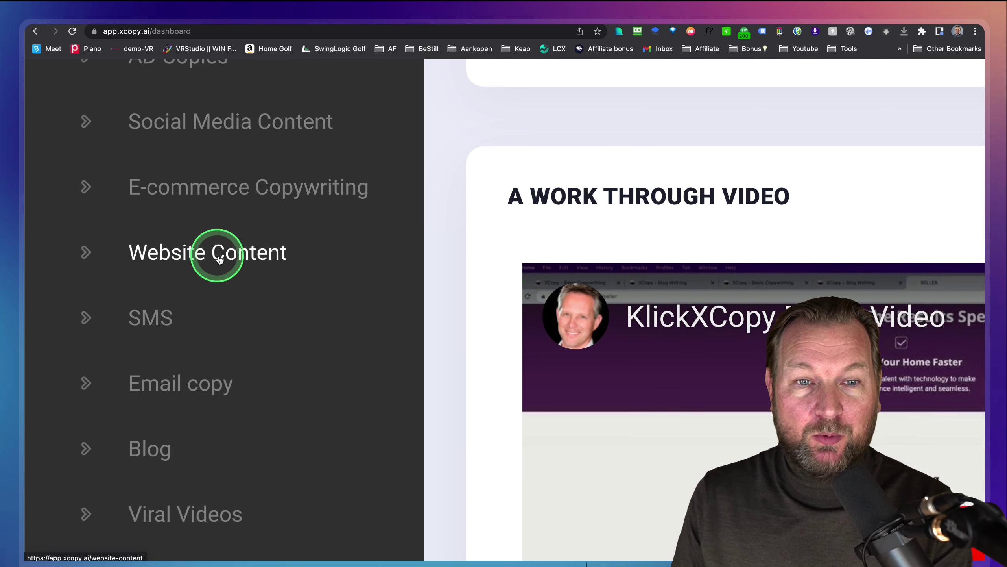
{"action": "scroll", "coordinate": [199, 254], "scroll_direction": "down", "scroll_amount": 2}
{"action": "scroll", "coordinate": [183, 254], "scroll_direction": "down", "scroll_amount": 3}
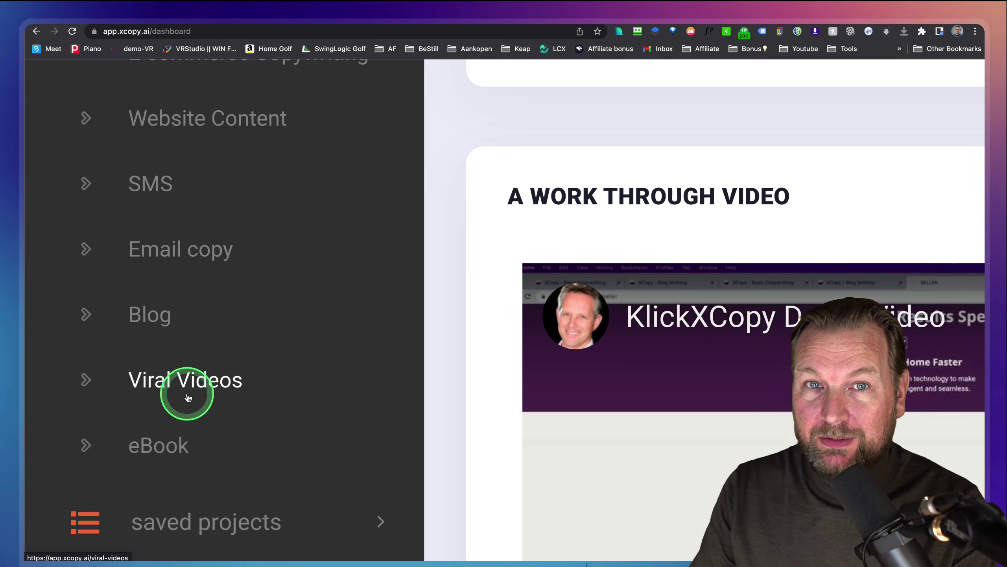
{"action": "left_click", "coordinate": [258, 331]}
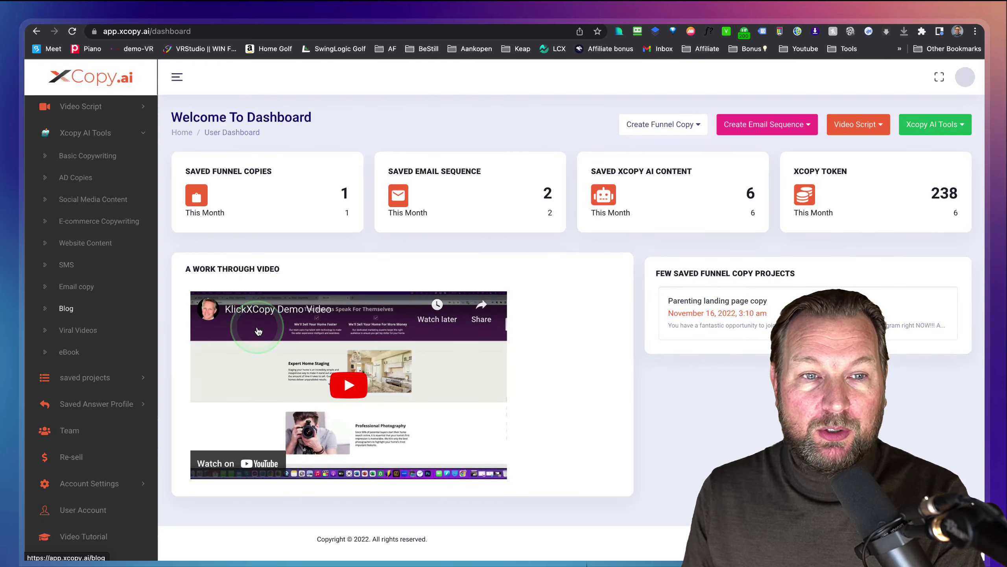
{"action": "left_click", "coordinate": [129, 250]}
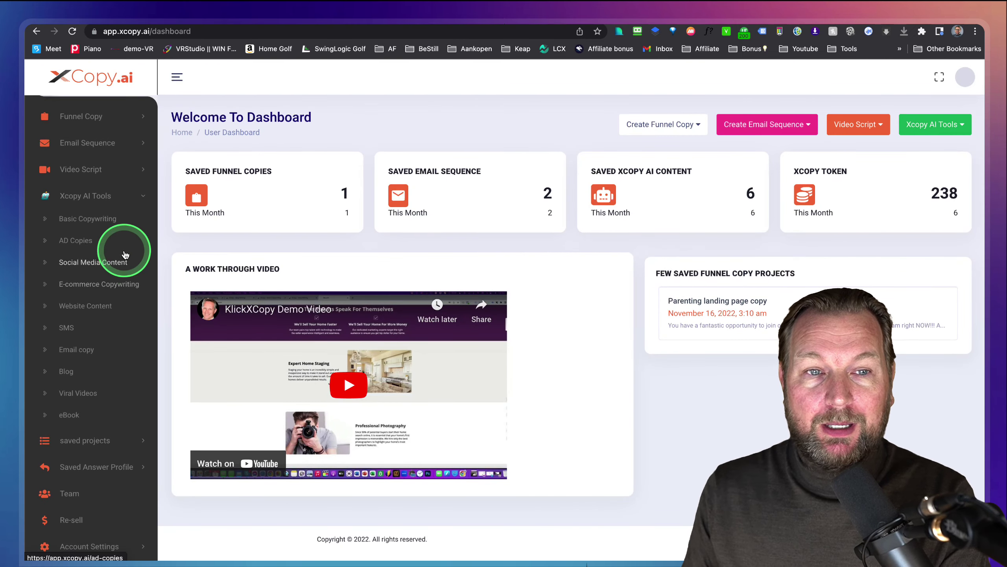
- Choose Basic Copywriting from the green Xcopy AI Tools dropdown at the top right
{"action": "scroll", "coordinate": [56, 199], "scroll_direction": "up", "scroll_amount": 3}
{"action": "mouse_move", "coordinate": [56, 221]}
{"action": "left_mouse_down"}
{"action": "mouse_move", "coordinate": [158, 323]}
{"action": "mouse_move", "coordinate": [164, 419]}
{"action": "mouse_move", "coordinate": [151, 434]}
{"action": "left_mouse_up"}
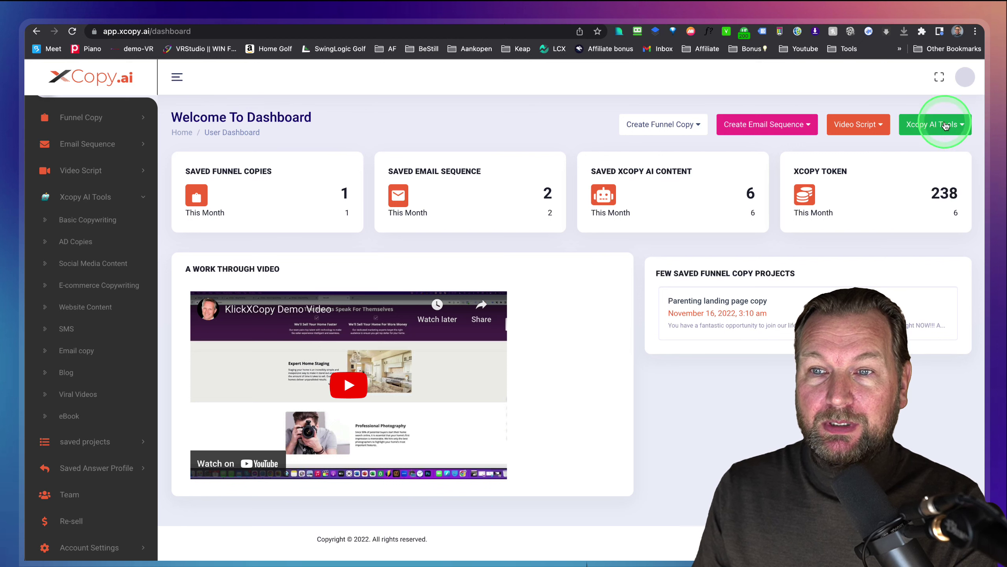
{"action": "left_click", "coordinate": [911, 126]}
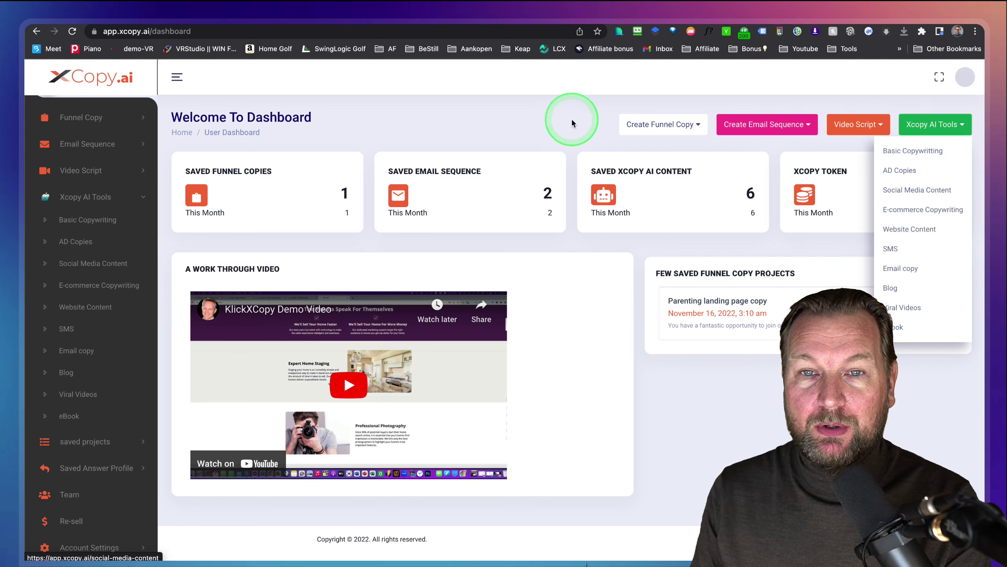
{"action": "left_click", "coordinate": [549, 112]}
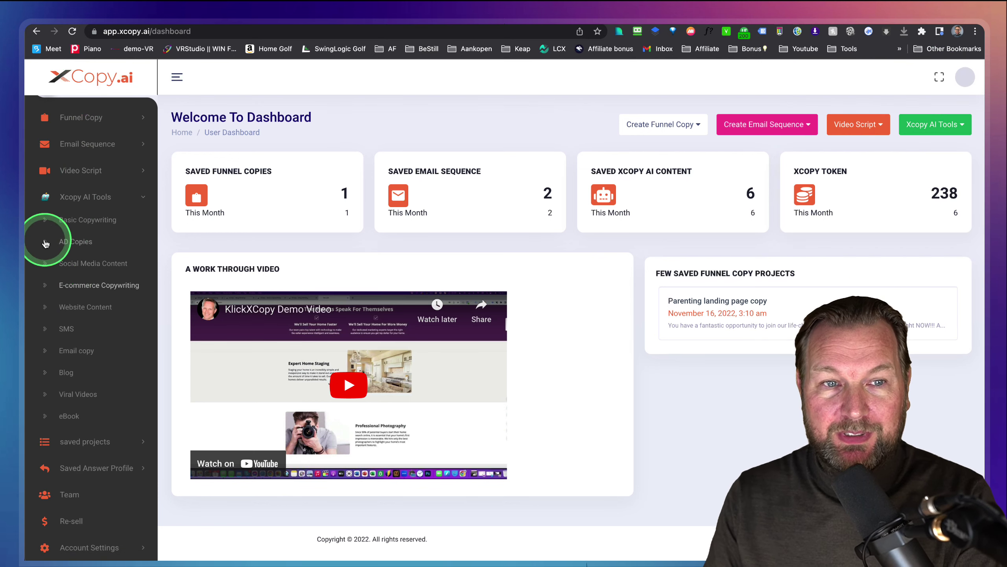
{"action": "left_click", "coordinate": [938, 124]}
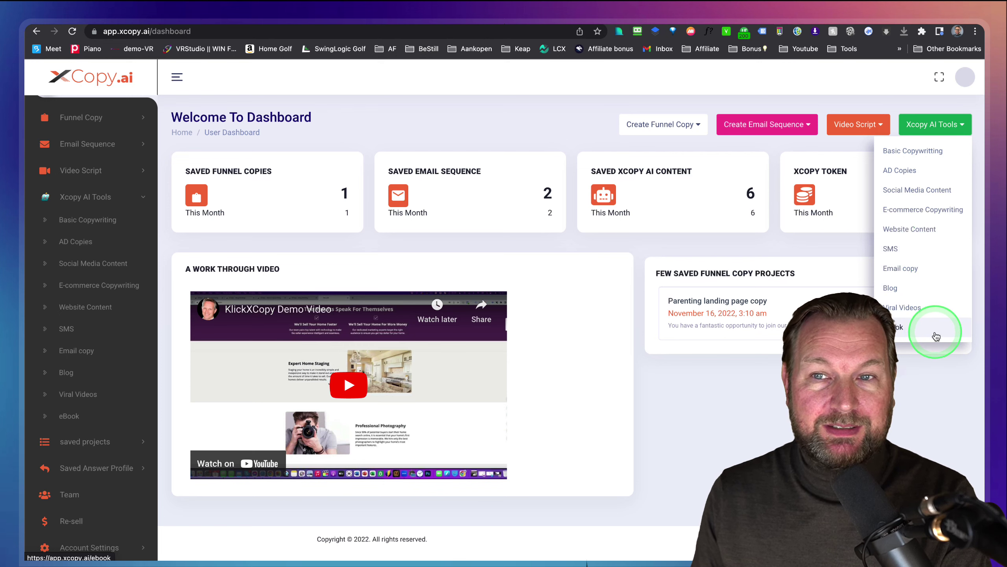
{"action": "left_click", "coordinate": [912, 150]}
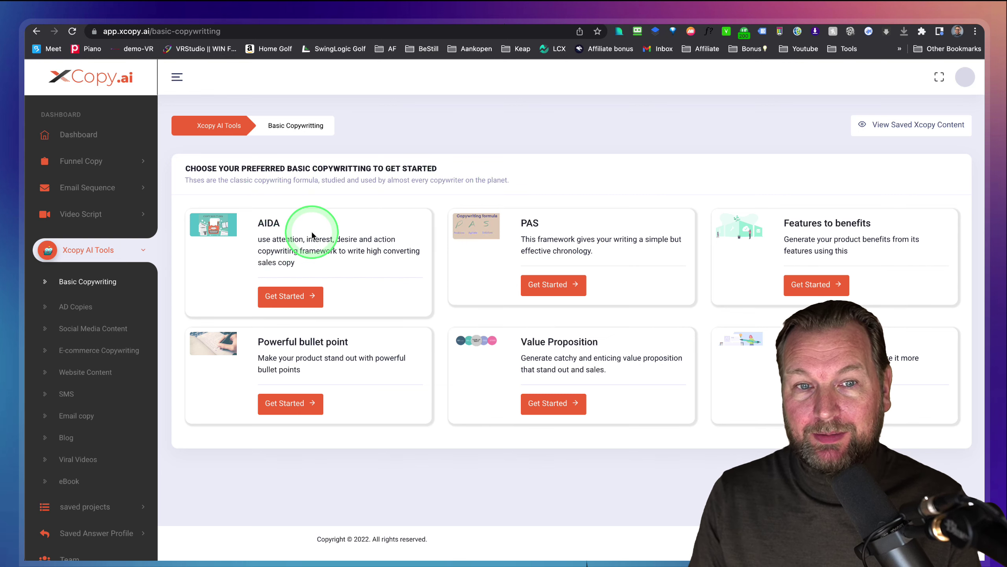
{"action": "scroll", "coordinate": [312, 234], "scroll_direction": "up", "scroll_amount": 5}
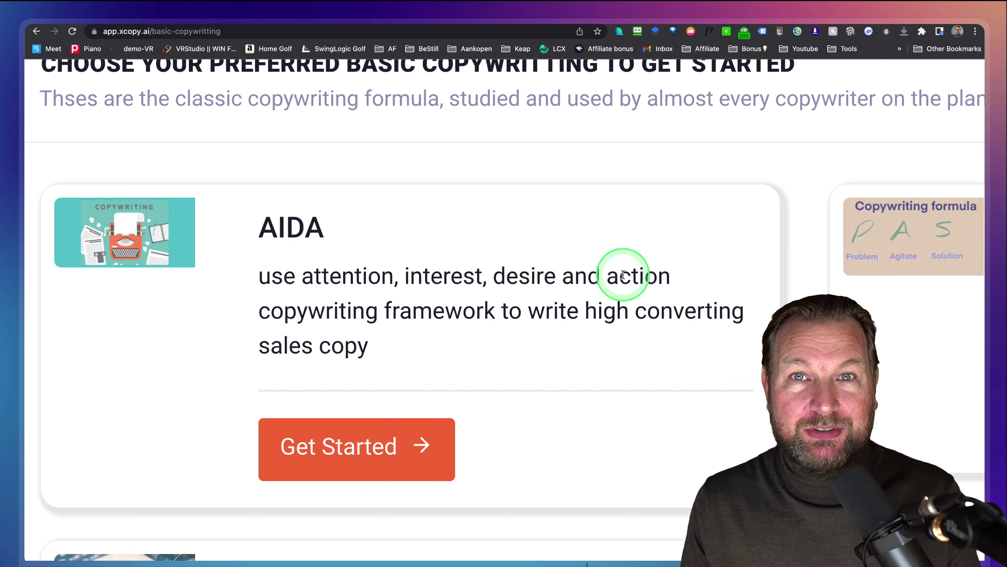
{"action": "scroll", "coordinate": [625, 272], "scroll_direction": "right", "scroll_amount": 15}
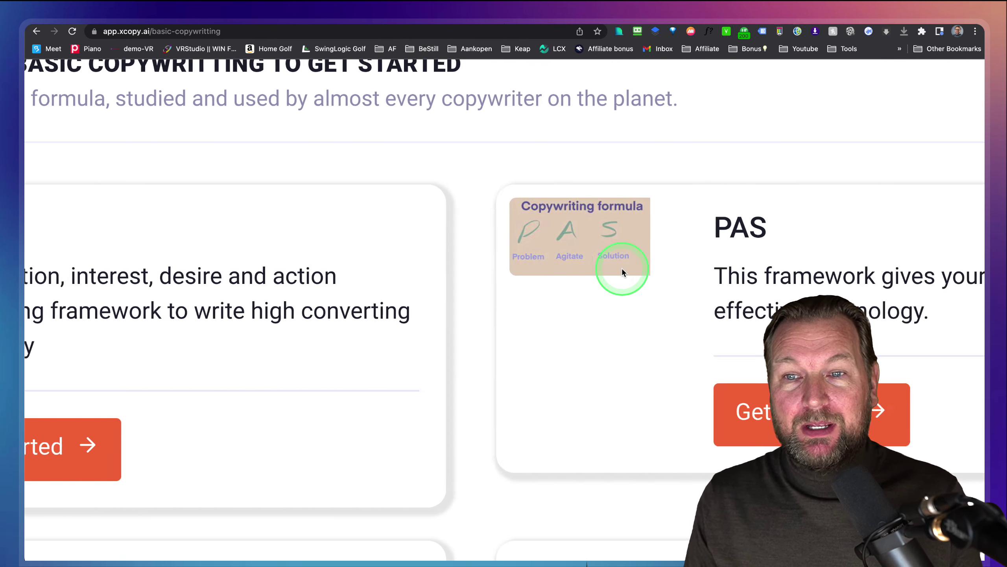
{"action": "scroll", "coordinate": [622, 272], "scroll_direction": "right", "scroll_amount": 5}
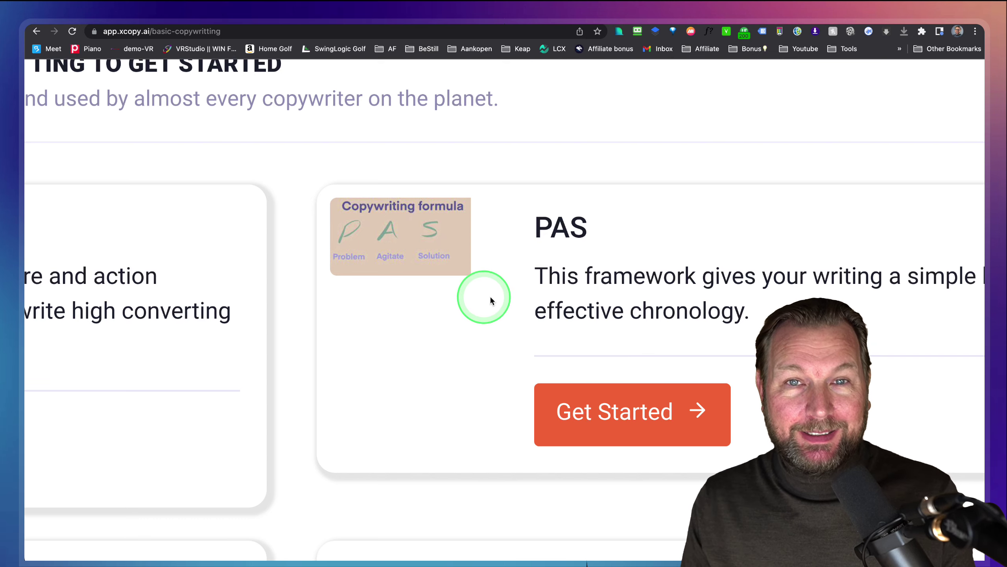
{"action": "scroll", "coordinate": [567, 278], "scroll_direction": "right", "scroll_amount": 20}
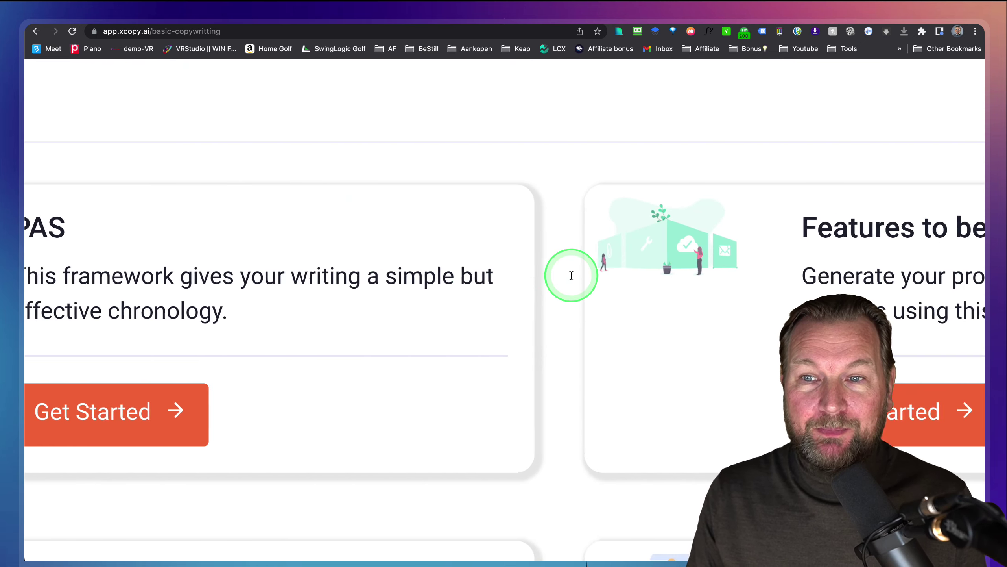
{"action": "scroll", "coordinate": [557, 279], "scroll_direction": "down", "scroll_amount": 10}
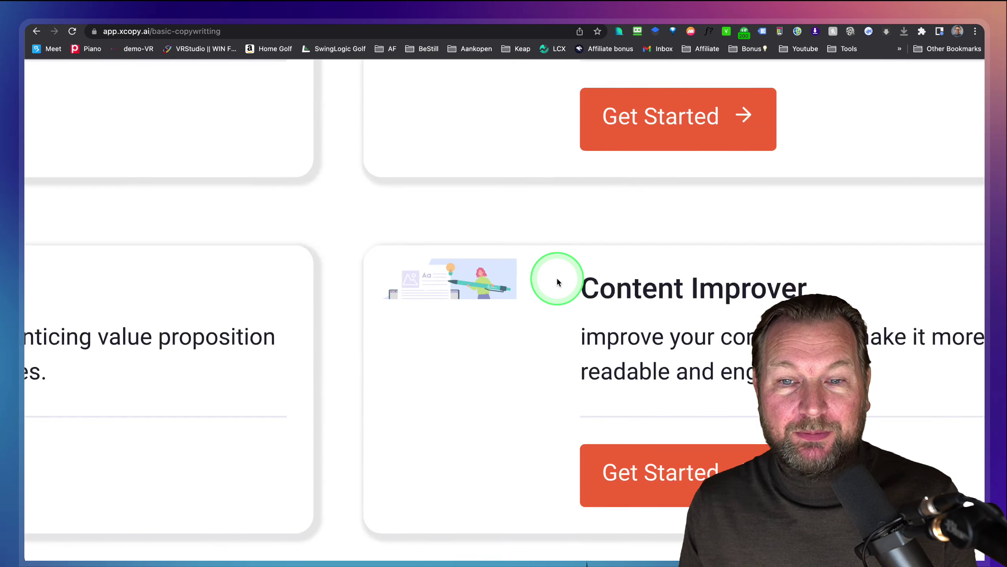
{"action": "scroll", "coordinate": [556, 282], "scroll_direction": "up", "scroll_amount": 2}
{"action": "scroll", "coordinate": [556, 280], "scroll_direction": "right", "scroll_amount": 3}
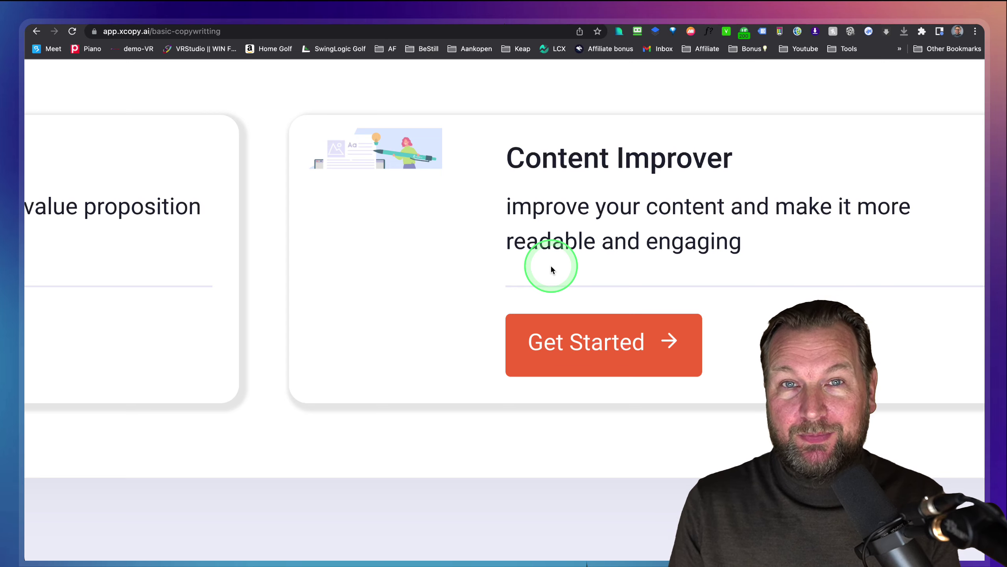
{"action": "scroll", "coordinate": [552, 270], "scroll_direction": "left", "scroll_amount": 10}
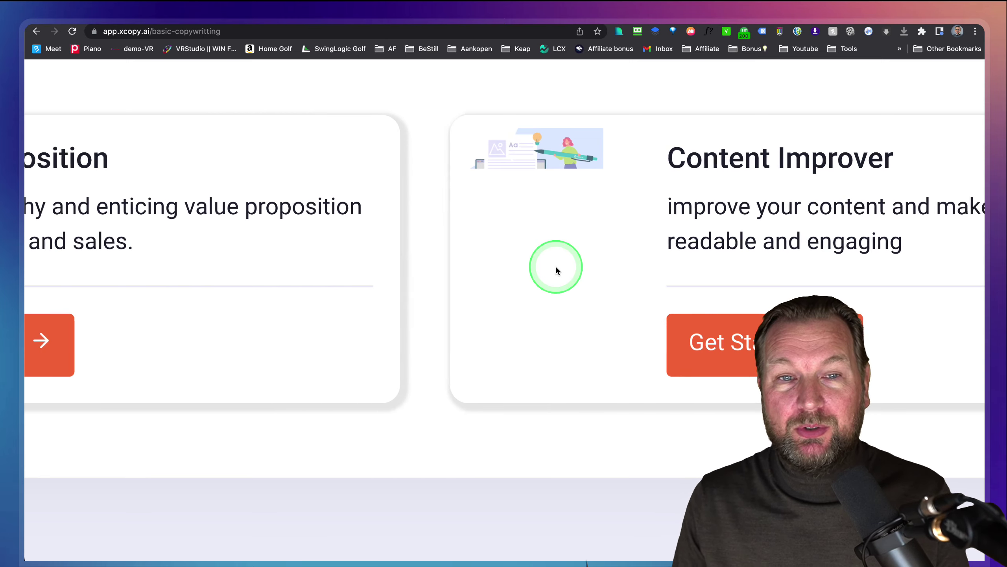
{"action": "scroll", "coordinate": [565, 270], "scroll_direction": "left", "scroll_amount": 15}
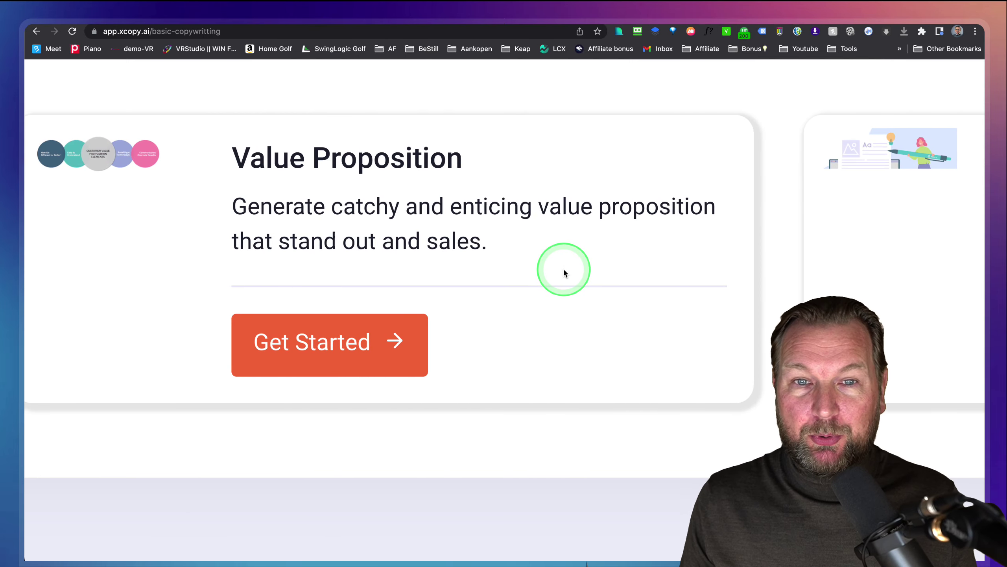
{"action": "scroll", "coordinate": [563, 273], "scroll_direction": "left", "scroll_amount": 4}
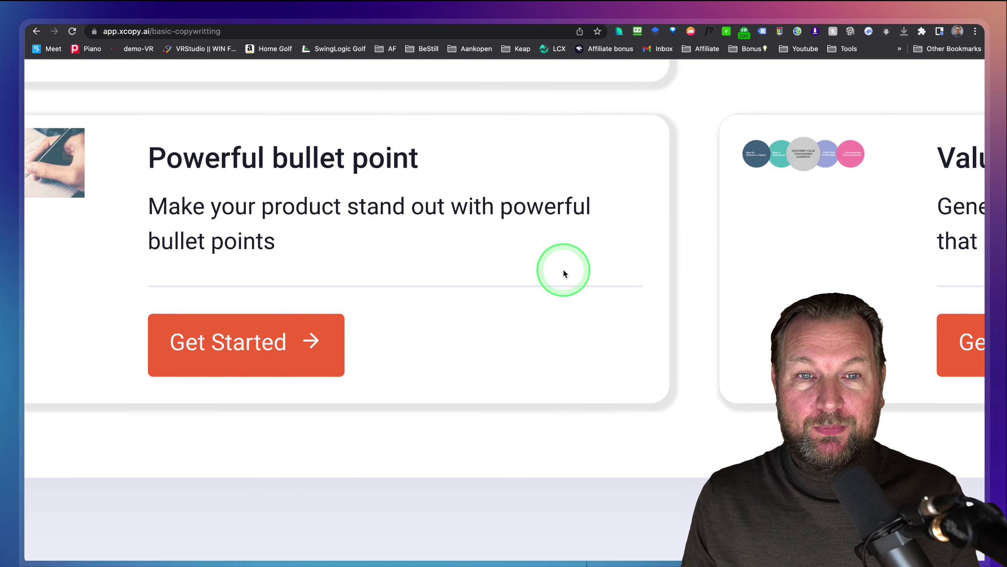
{"action": "scroll", "coordinate": [563, 268], "scroll_direction": "up", "scroll_amount": 3}
{"action": "scroll", "coordinate": [565, 269], "scroll_direction": "left", "scroll_amount": 1}
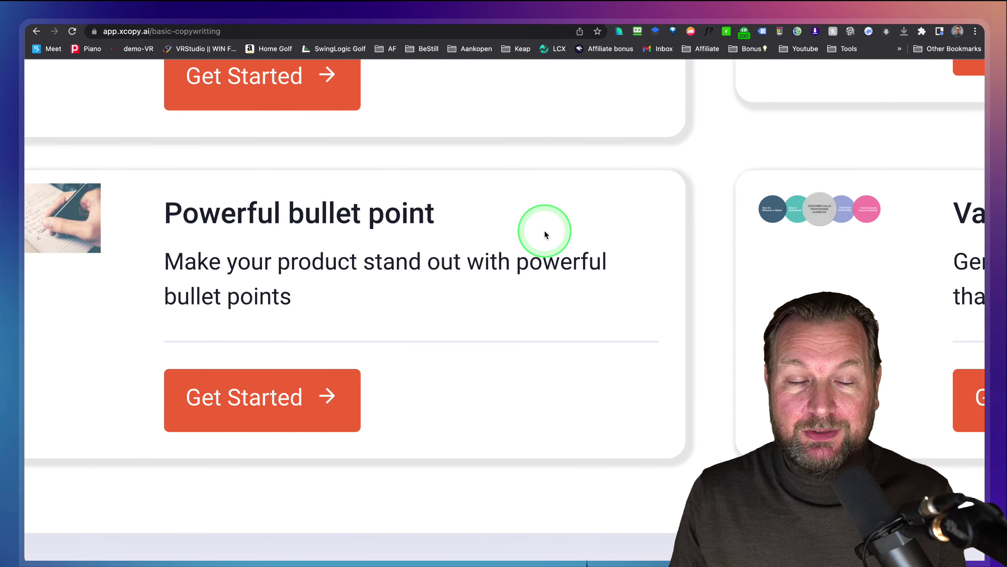
{"action": "scroll", "coordinate": [553, 222], "scroll_direction": "down", "scroll_amount": 5}
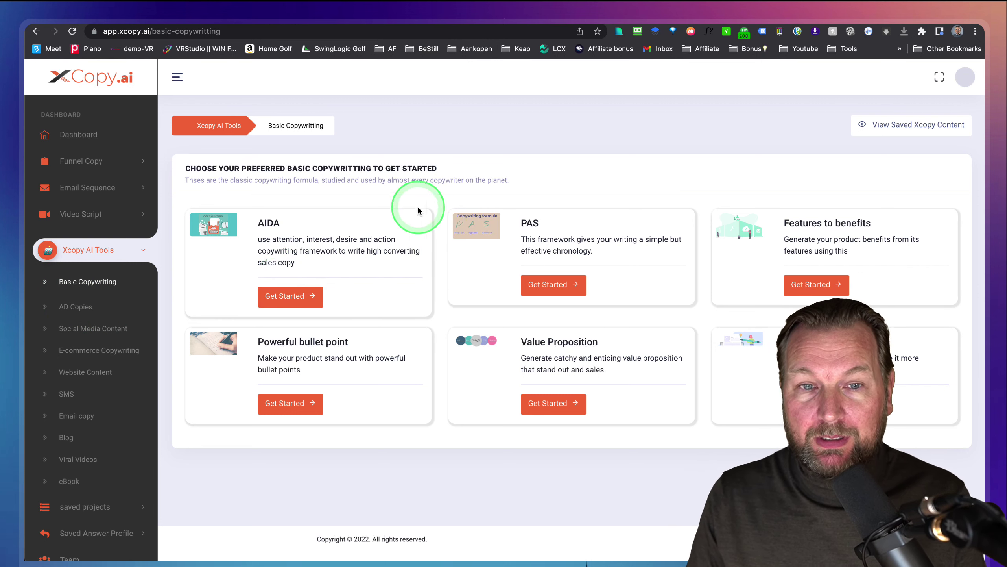
- Pick the AIDA formula and enter VRStudio as the product name, described as 'How to sell amazing virtual tours'
{"action": "left_click", "coordinate": [290, 299]}
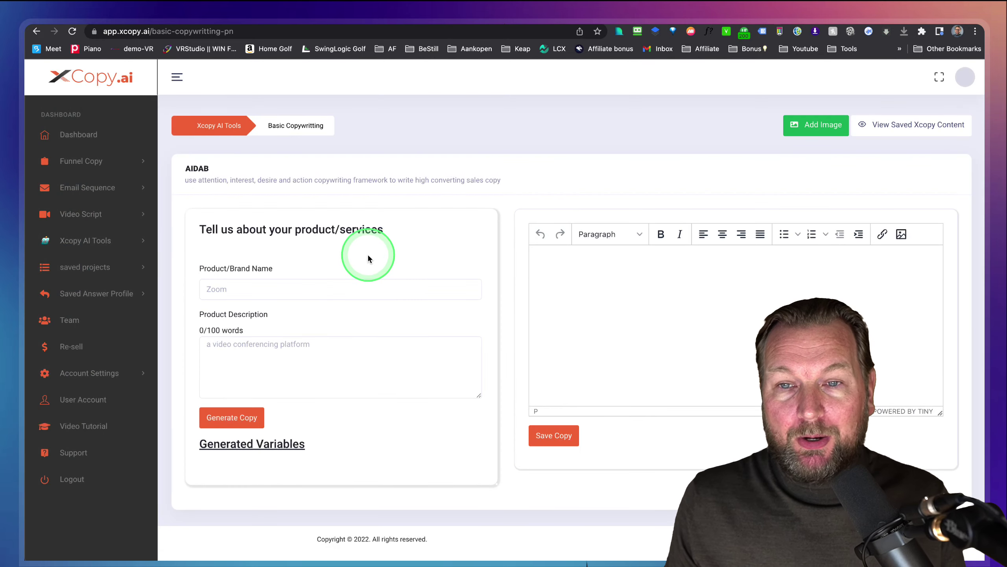
{"action": "left_click", "coordinate": [279, 287]}
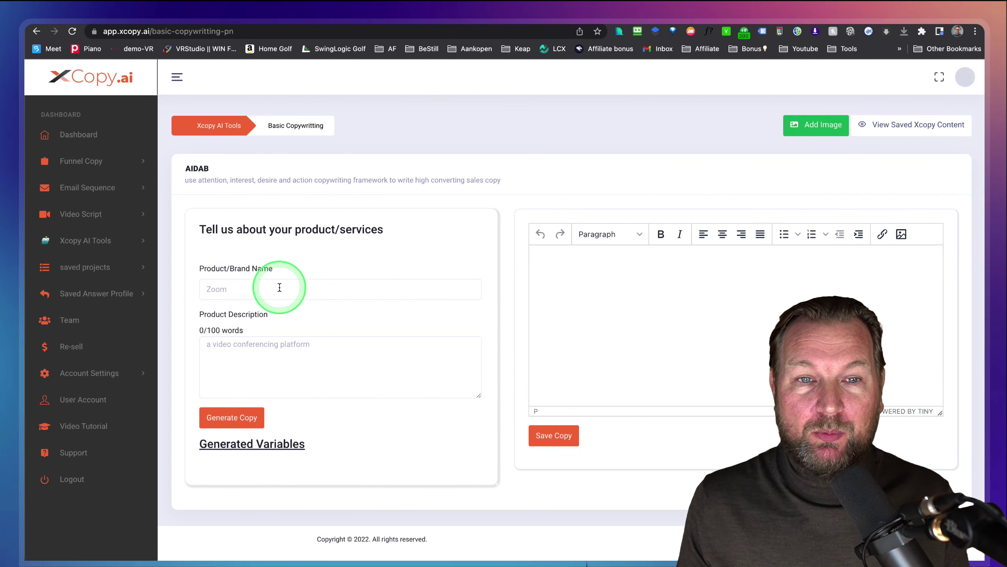
{"action": "scroll", "coordinate": [280, 287], "scroll_direction": "up", "scroll_amount": 5}
{"action": "scroll", "coordinate": [279, 287], "scroll_direction": "down", "scroll_amount": 3}
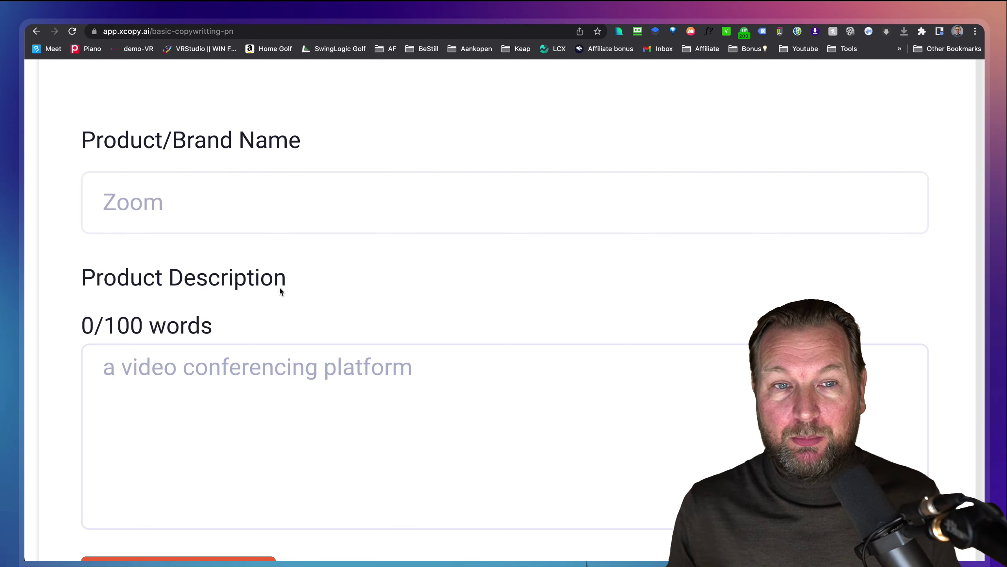
{"action": "type", "text": "VR"}
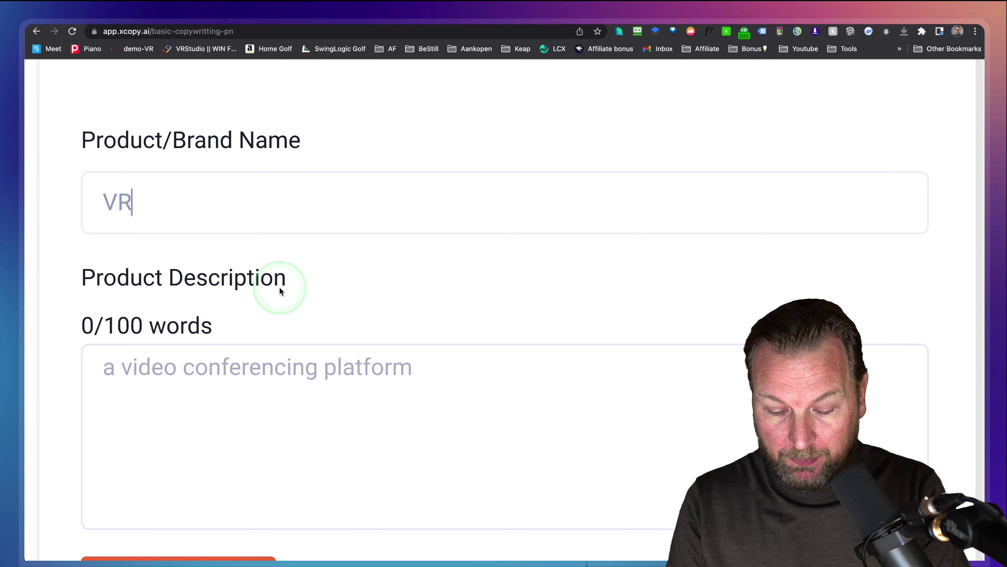
{"action": "type", "text": "studio"}
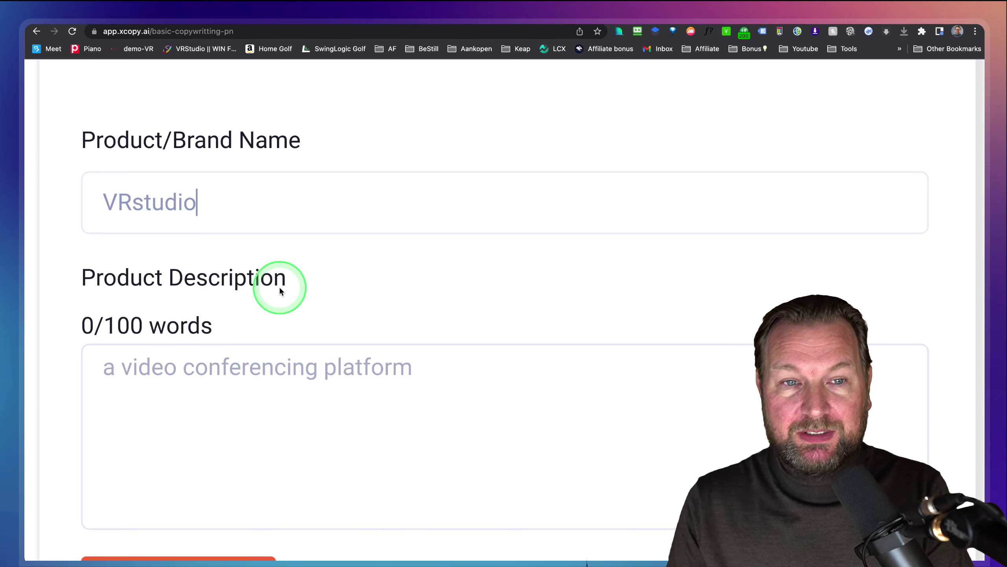
{"action": "key", "text": "BackSpace"}
{"action": "type", "text": "S"}
{"action": "left_click", "coordinate": [253, 368]}
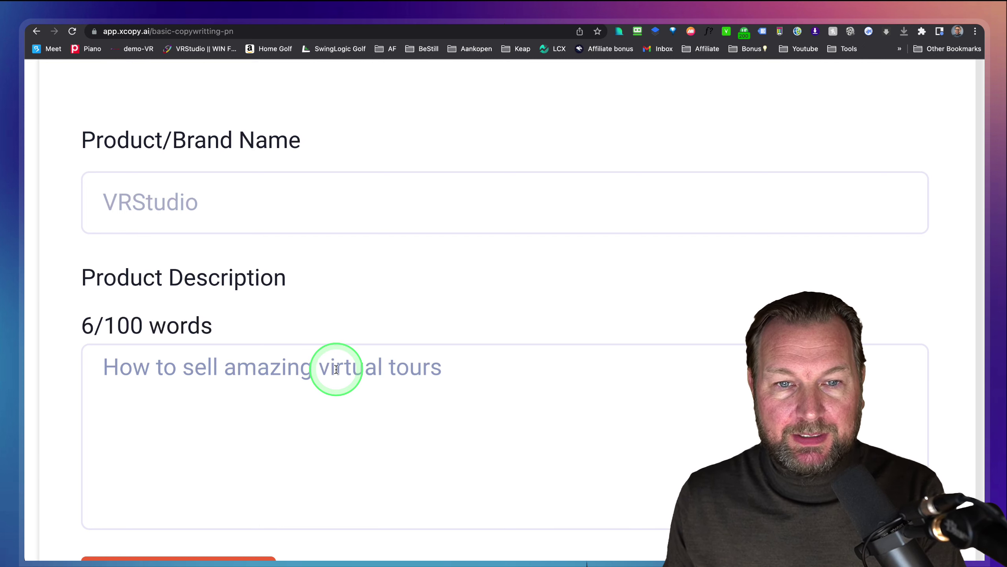
- Generate the AIDA copy and read the VRStudio virtual-tour paragraph under Generated Variables
{"action": "left_click", "coordinate": [233, 418]}
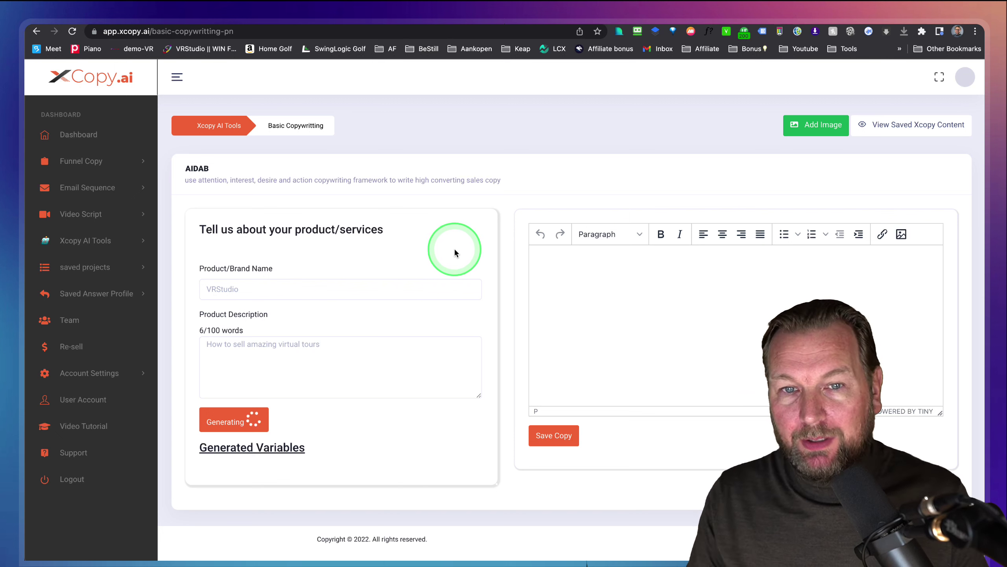
{"action": "scroll", "coordinate": [464, 252], "scroll_direction": "down", "scroll_amount": 1}
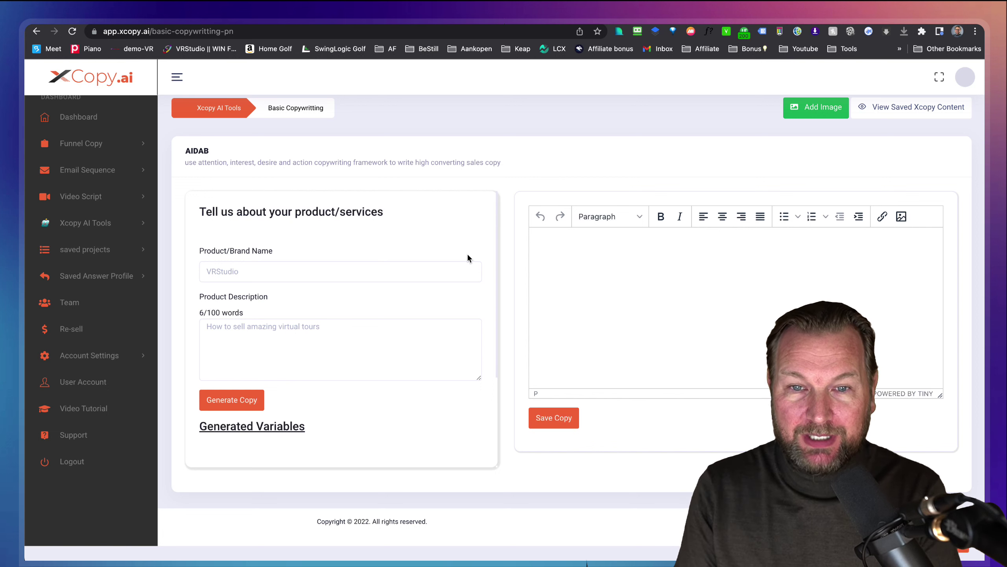
{"action": "scroll", "coordinate": [460, 264], "scroll_direction": "down", "scroll_amount": 3}
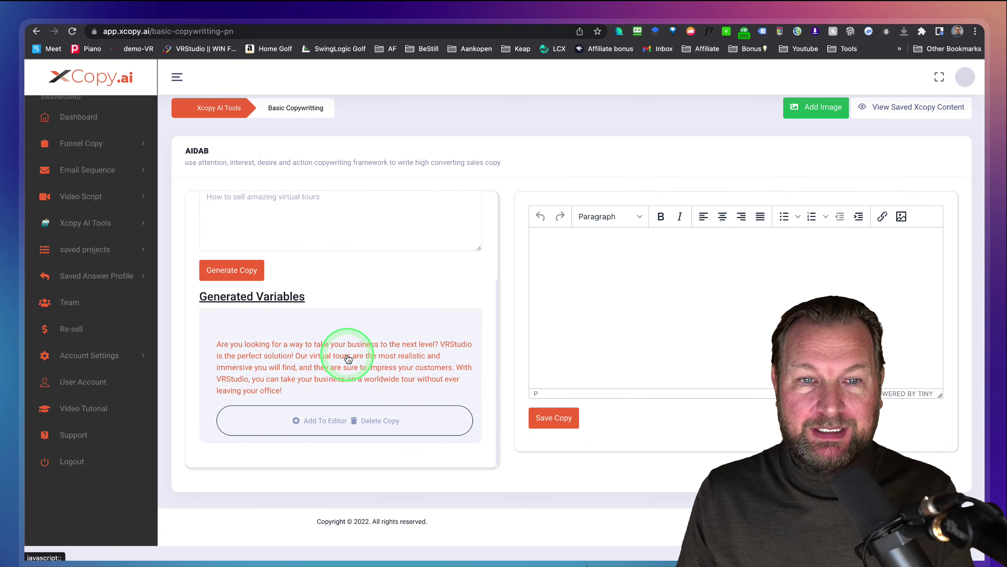
{"action": "scroll", "coordinate": [349, 358], "scroll_direction": "up", "scroll_amount": 5}
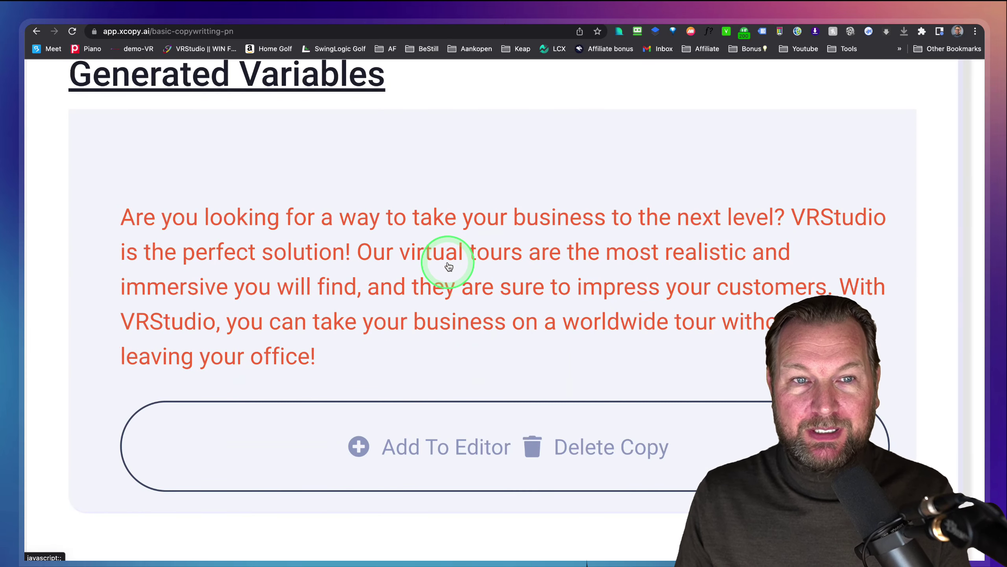
{"action": "scroll", "coordinate": [450, 271], "scroll_direction": "up", "scroll_amount": 2}
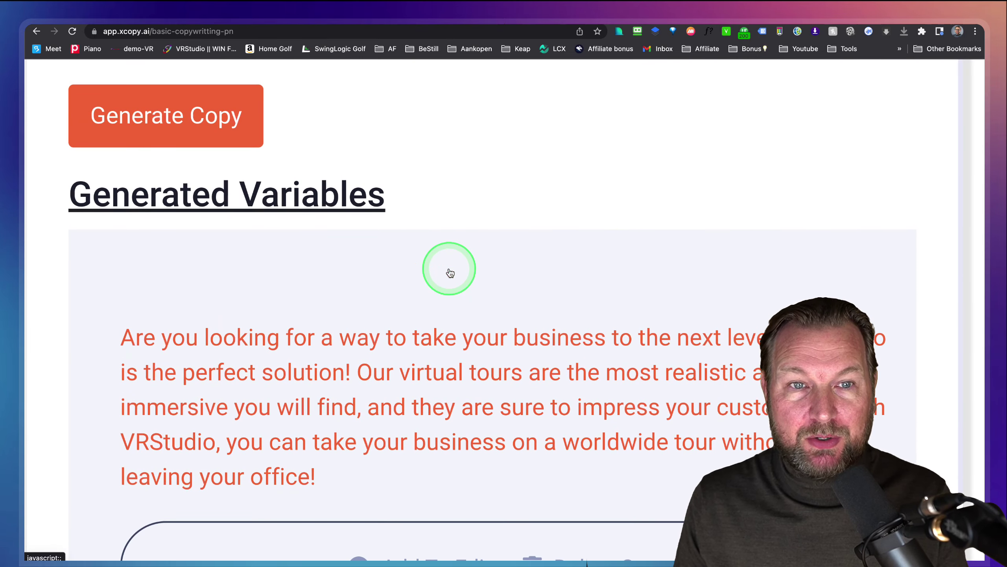
{"action": "scroll", "coordinate": [267, 248], "scroll_direction": "down", "scroll_amount": 2}
{"action": "scroll", "coordinate": [270, 186], "scroll_direction": "up", "scroll_amount": 2}
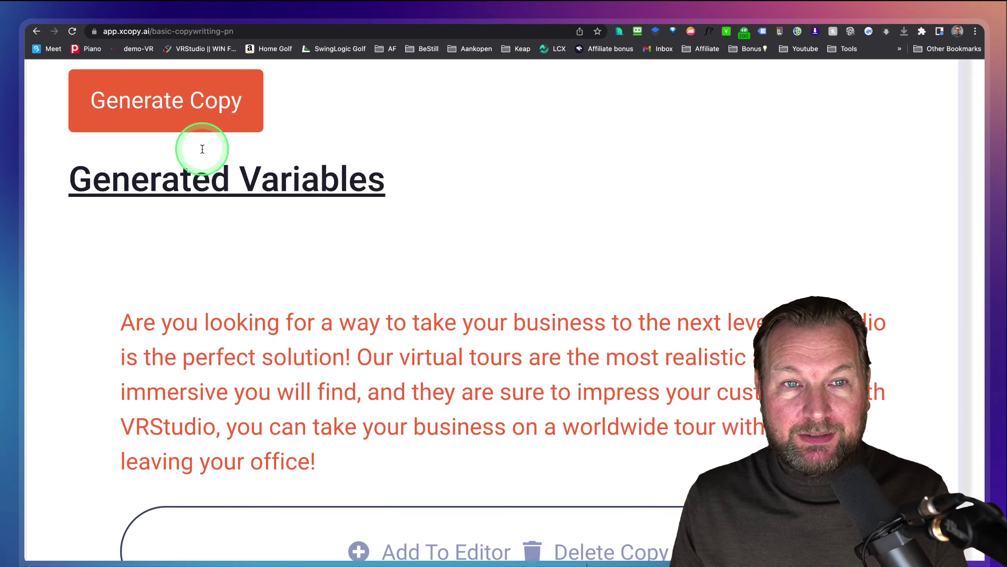
{"action": "scroll", "coordinate": [462, 257], "scroll_direction": "down", "scroll_amount": 2}
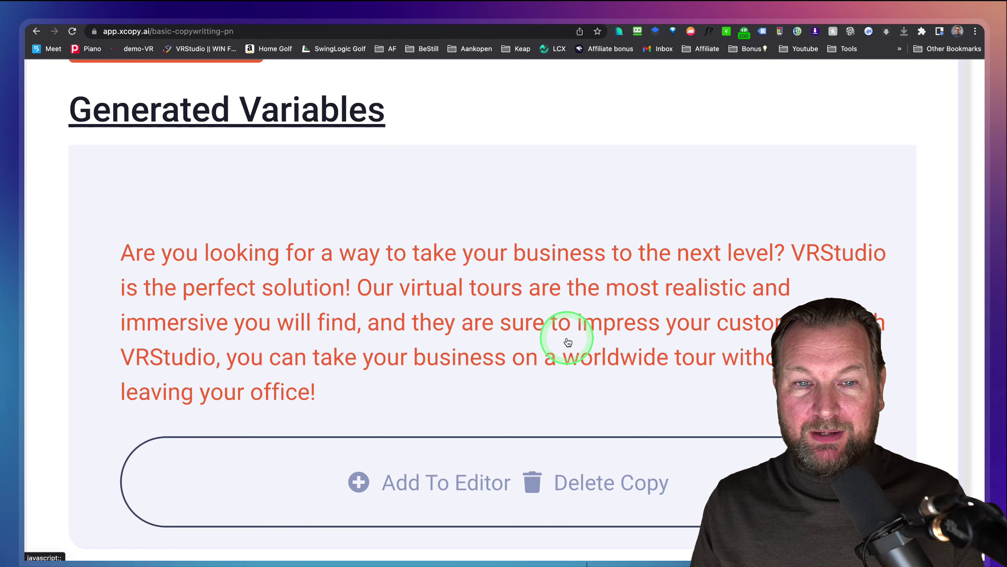
{"action": "key", "text": "super+0"}
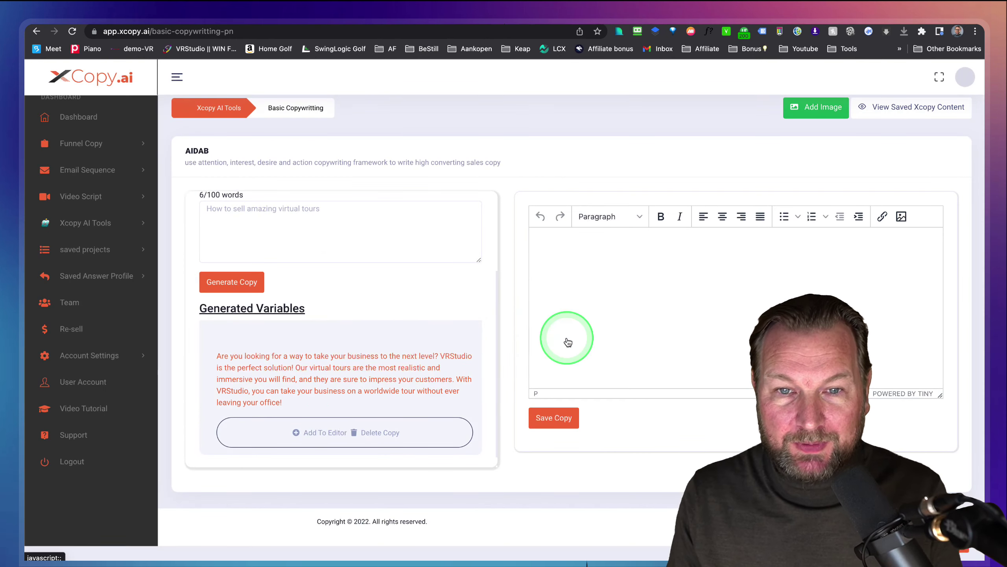
- Add the generated VRStudio paragraph to the editor and delete a test line typed beneath it
{"action": "left_click", "coordinate": [317, 436]}
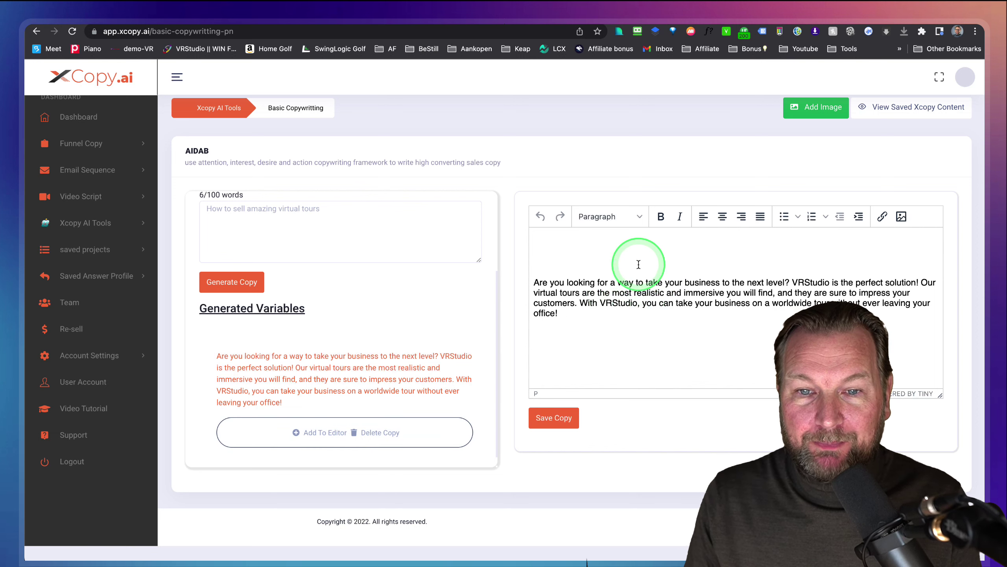
{"action": "left_click", "coordinate": [620, 329]}
{"action": "key", "text": "Return"}
{"action": "key", "text": "Return"}
{"action": "type", "text": "fdslfkjsdflkjsdfklj"}
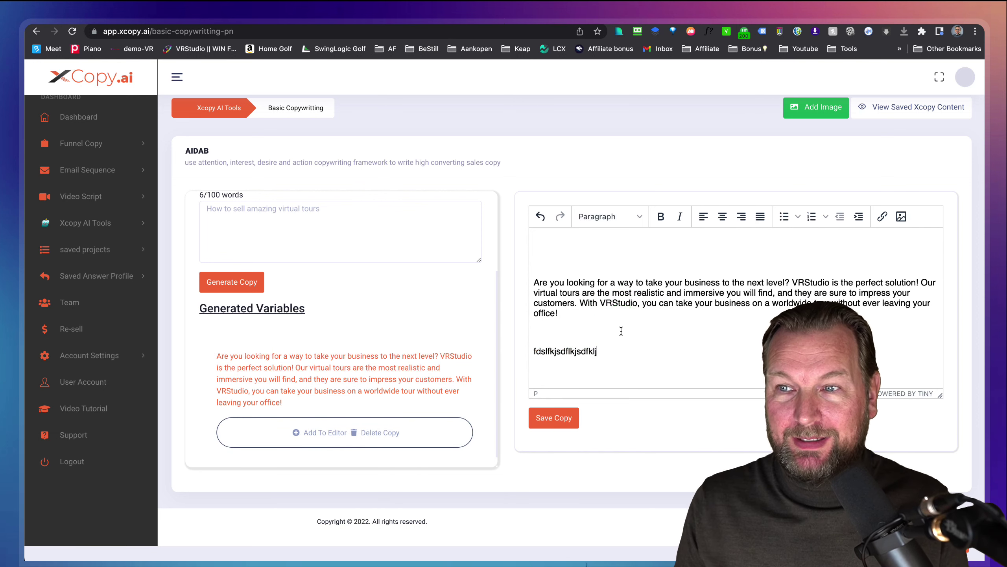
{"action": "left_click_drag", "start_coordinate": [610, 352], "coordinate": [538, 351]}
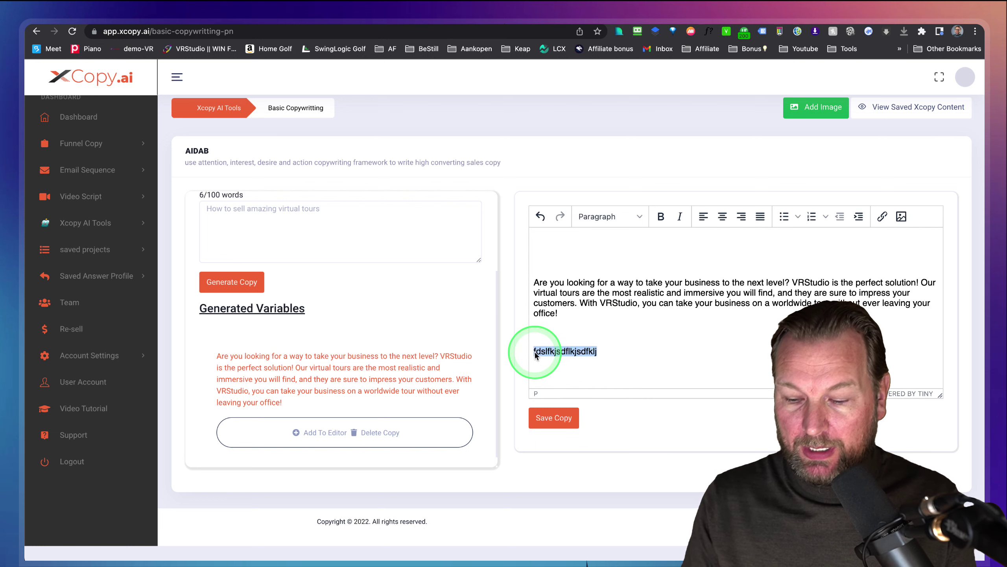
{"action": "key", "text": "BackSpace"}
{"action": "key", "text": "BackSpace"}
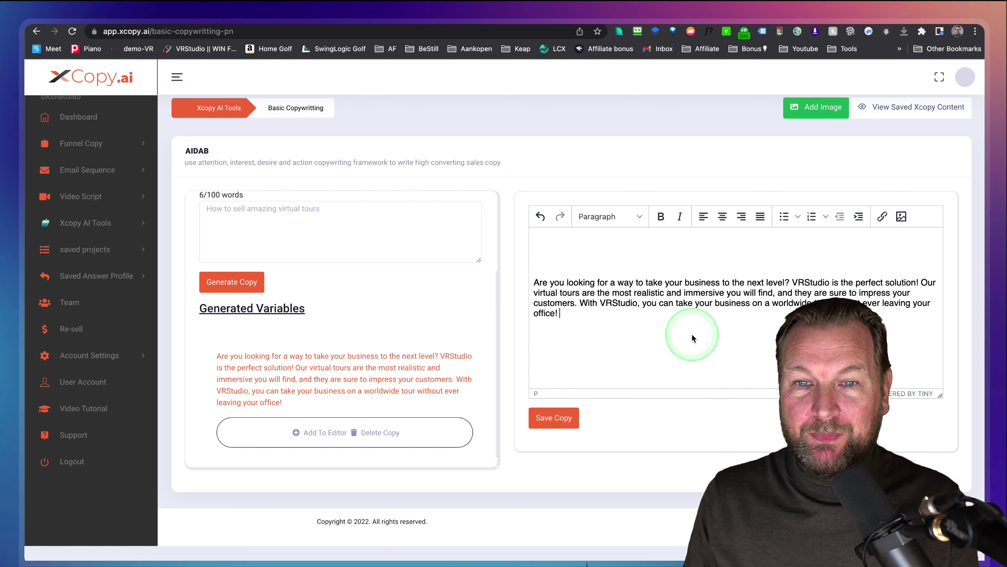
- Save the editor copy under the name 'VRStudio' and acknowledge the Well Done confirmation
{"action": "left_click", "coordinate": [553, 418]}
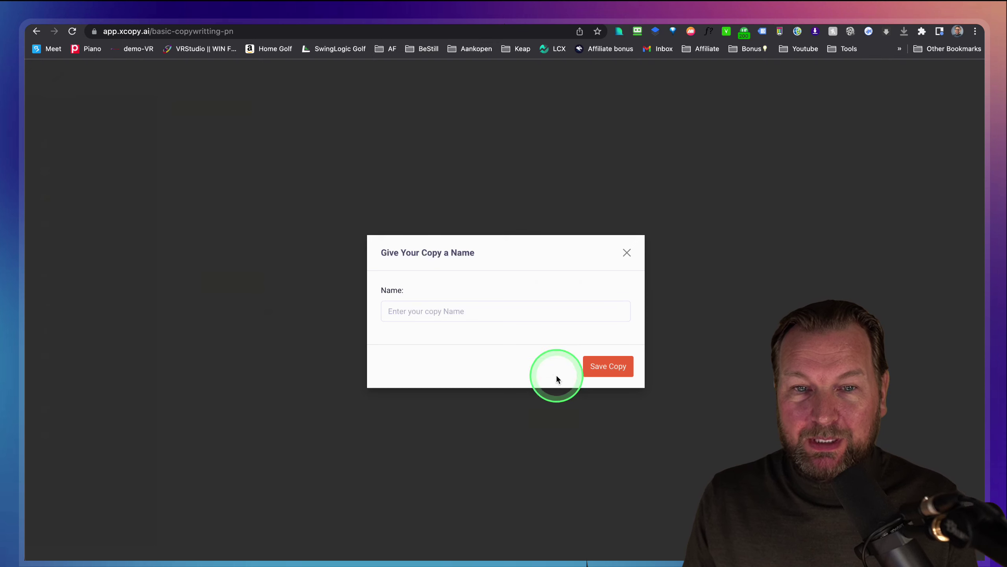
{"action": "left_click", "coordinate": [487, 311]}
{"action": "type", "text": "VRS"}
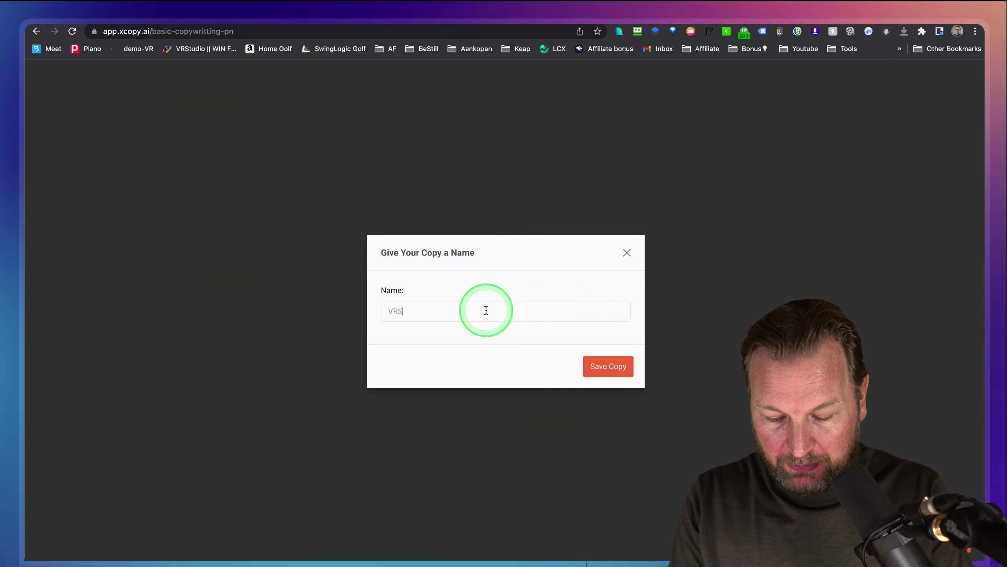
{"action": "type", "text": "tudio"}
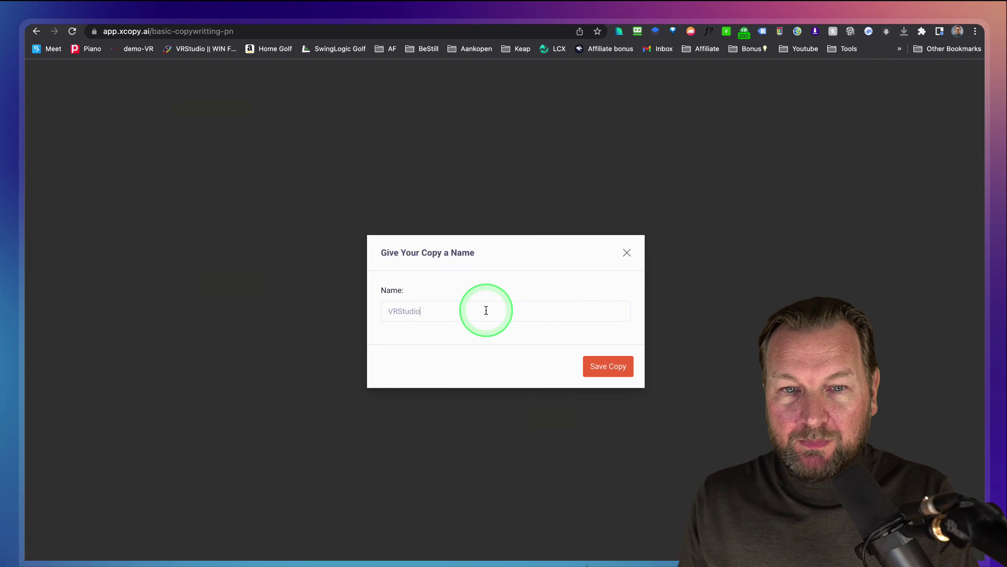
{"action": "left_click", "coordinate": [600, 360]}
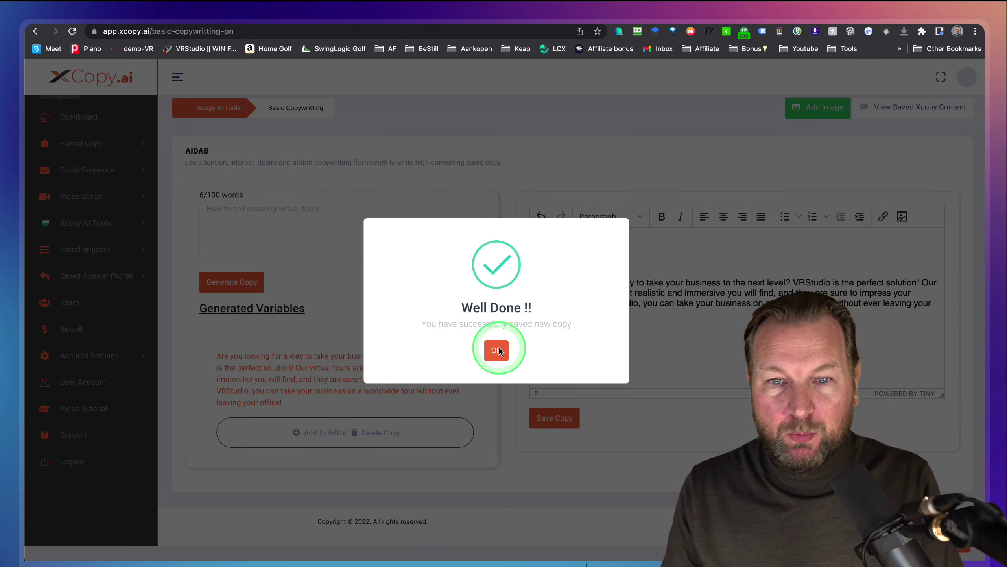
{"action": "left_click", "coordinate": [498, 349]}
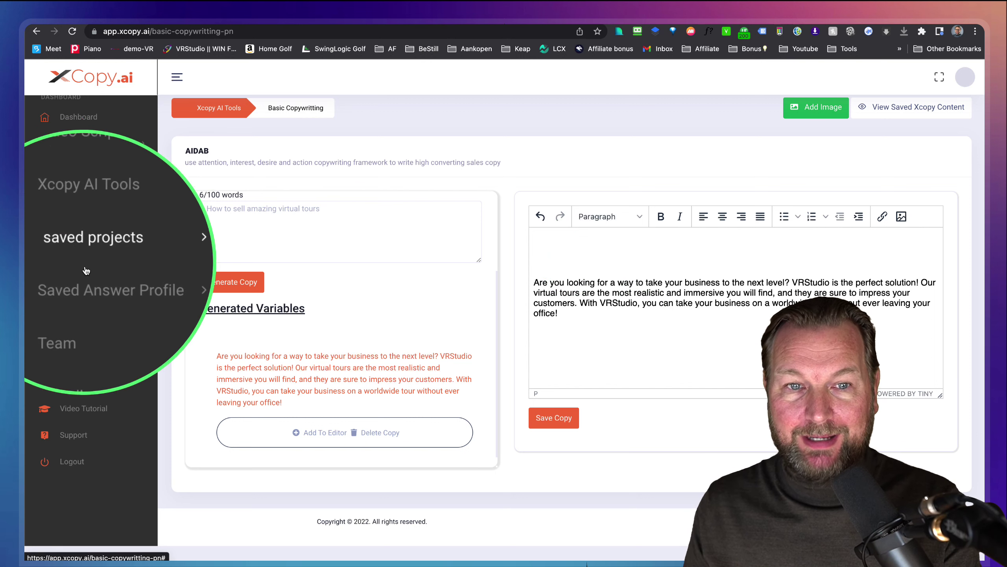
- Check that VRStudio is listed in the saved Xcopy content, then go back to the Dashboard
{"action": "scroll", "coordinate": [306, 265], "scroll_direction": "up", "scroll_amount": 3}
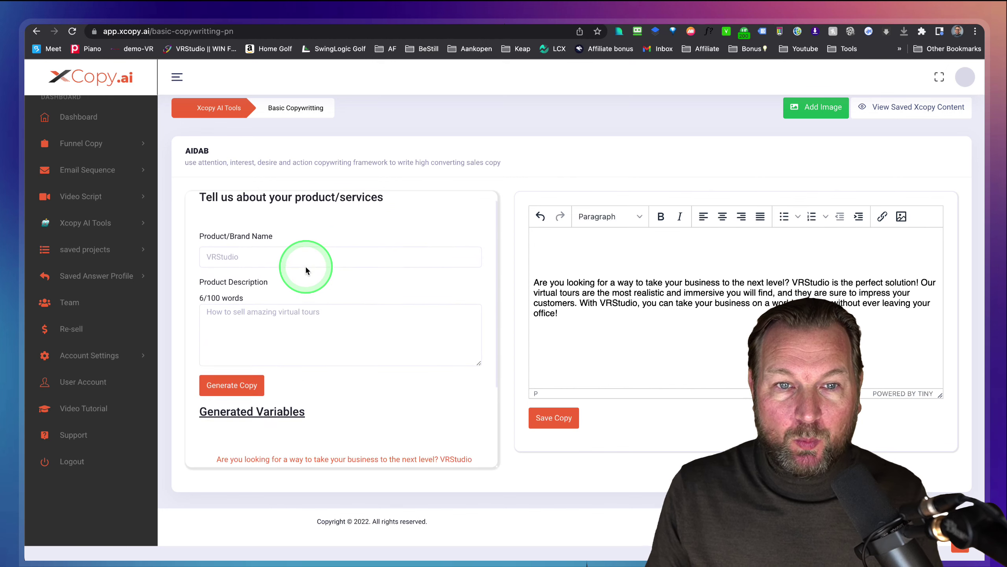
{"action": "scroll", "coordinate": [306, 267], "scroll_direction": "up", "scroll_amount": 1}
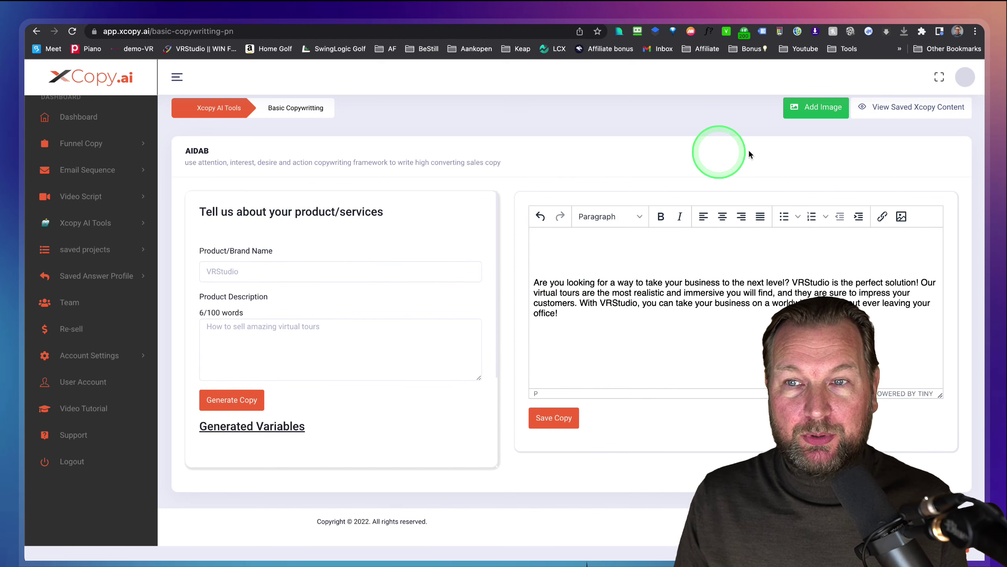
{"action": "left_click", "coordinate": [908, 111]}
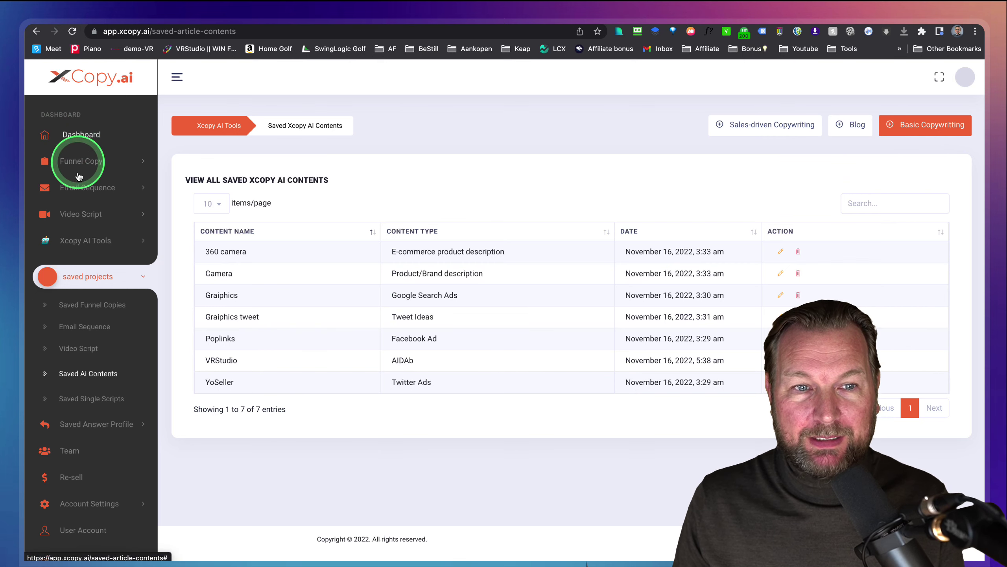
{"action": "left_click", "coordinate": [90, 133]}
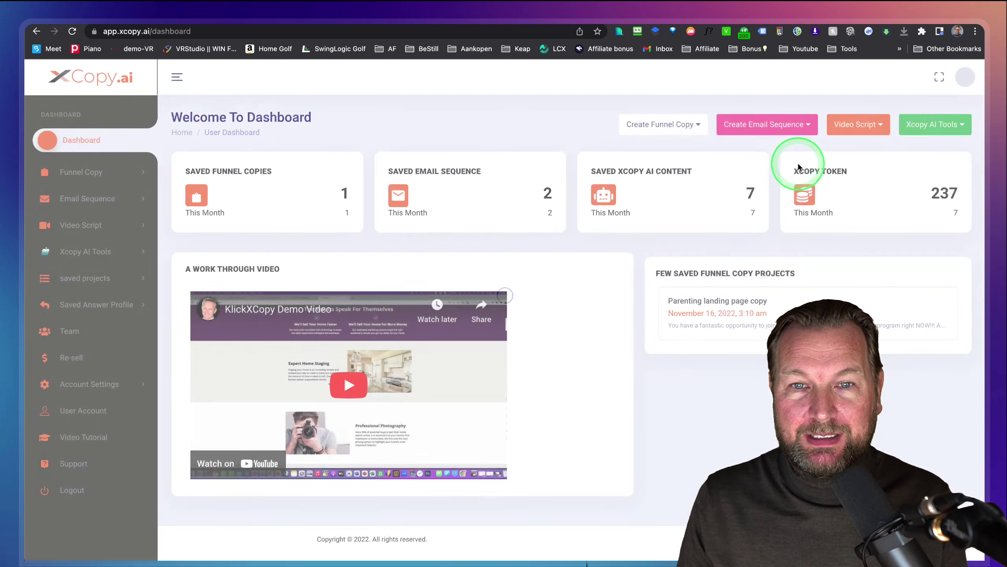